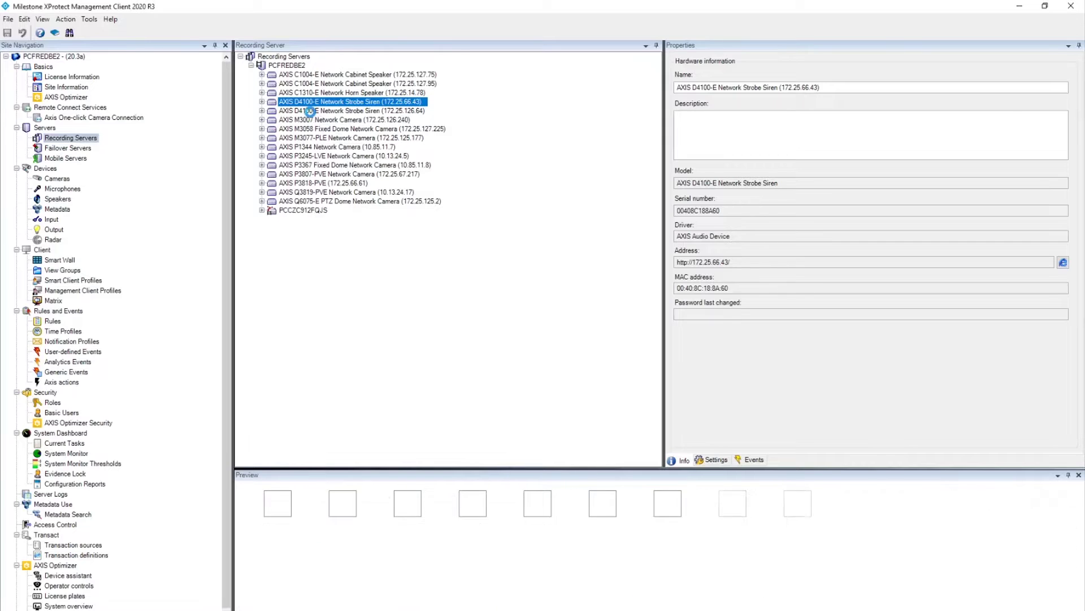
- Show the Properties of the AXIS D4100-E Network Strobe Siren at 172.25.126.64
{"action": "left_click", "coordinate": [313, 112]}
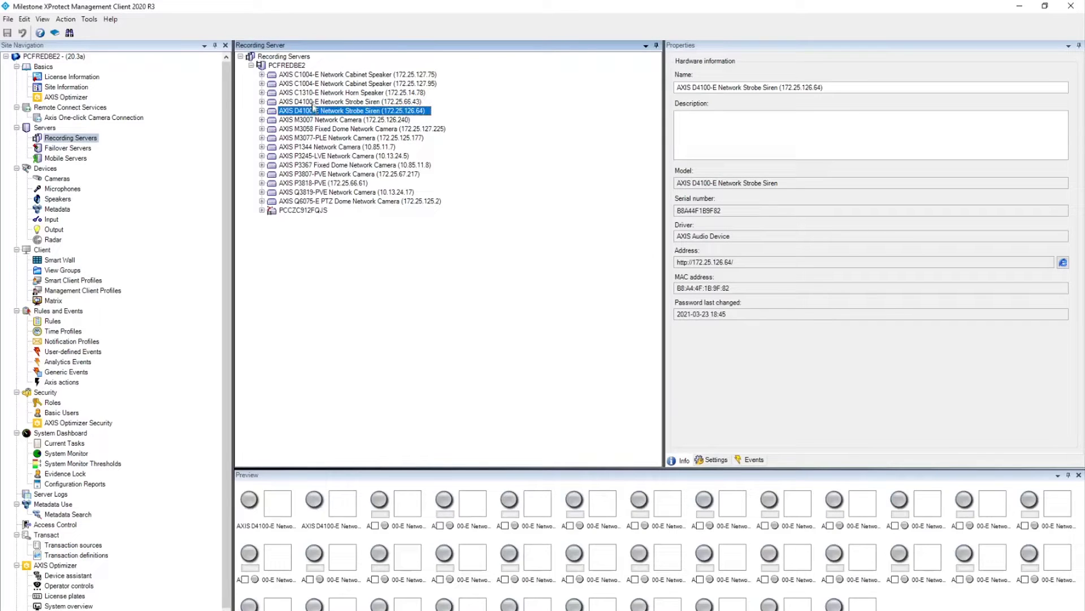
{"action": "scroll", "coordinate": [230, 239], "scroll_direction": "down", "scroll_amount": 1}
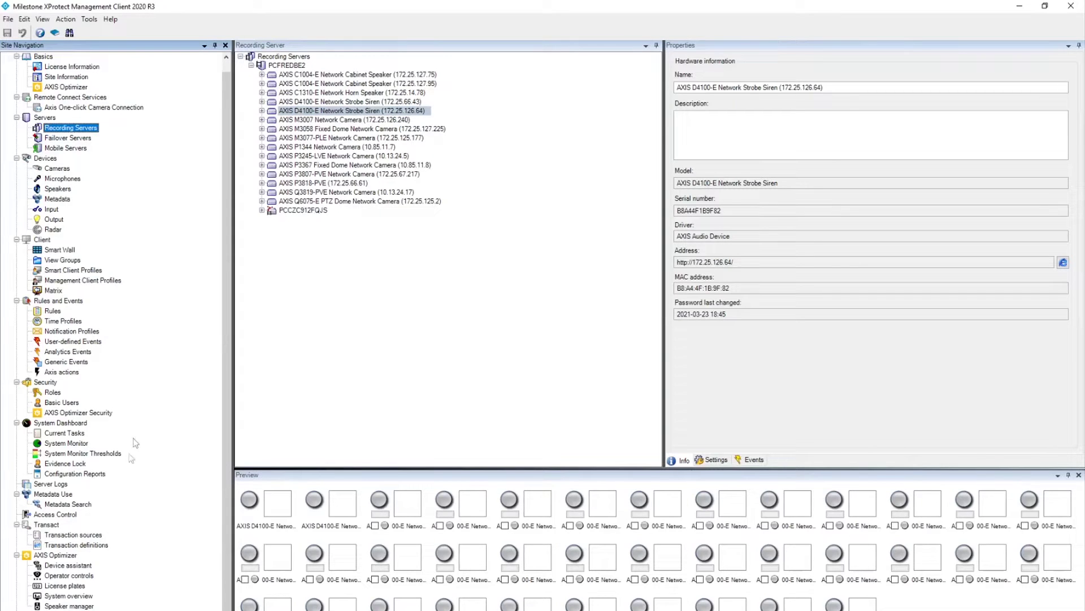
- In AXIS Optimizer's Device assistant, view the D4100-E siren's Profiles, listing Profile 2 and test
{"action": "left_click", "coordinate": [62, 565]}
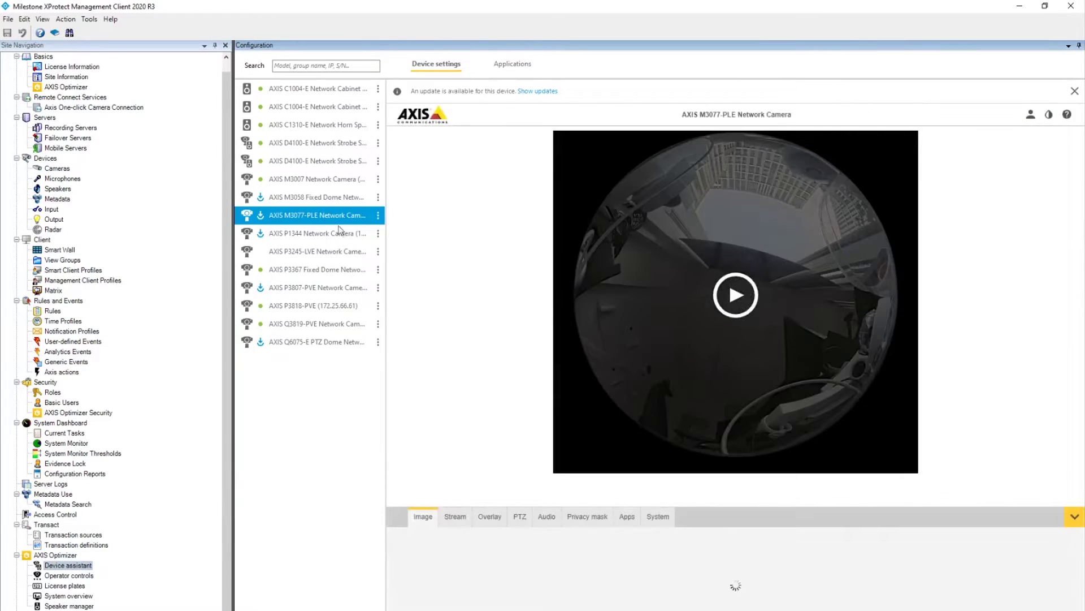
{"action": "left_click", "coordinate": [320, 143]}
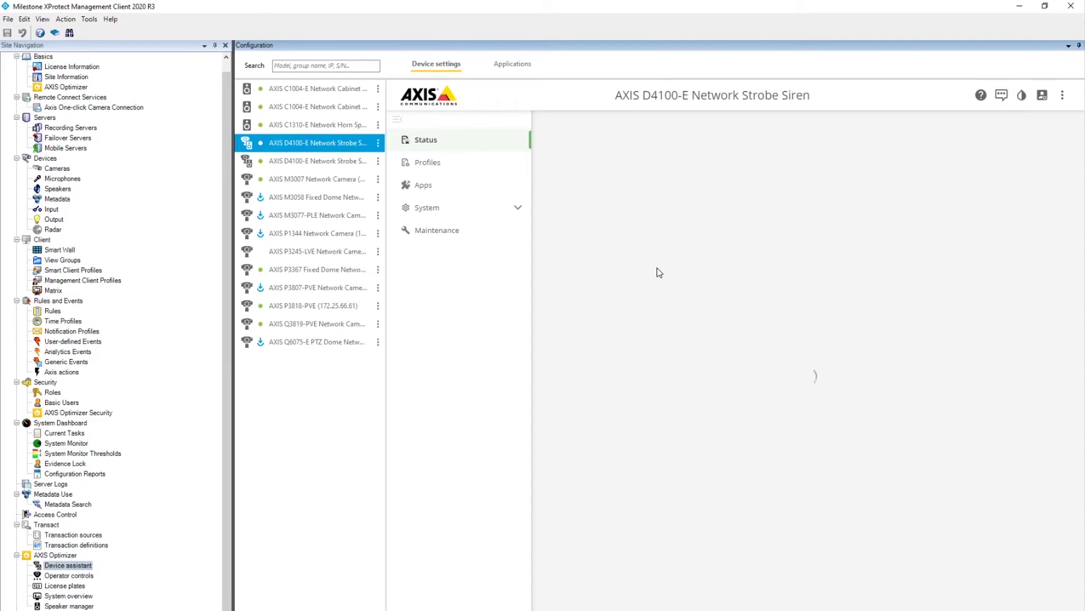
{"action": "left_click", "coordinate": [428, 164]}
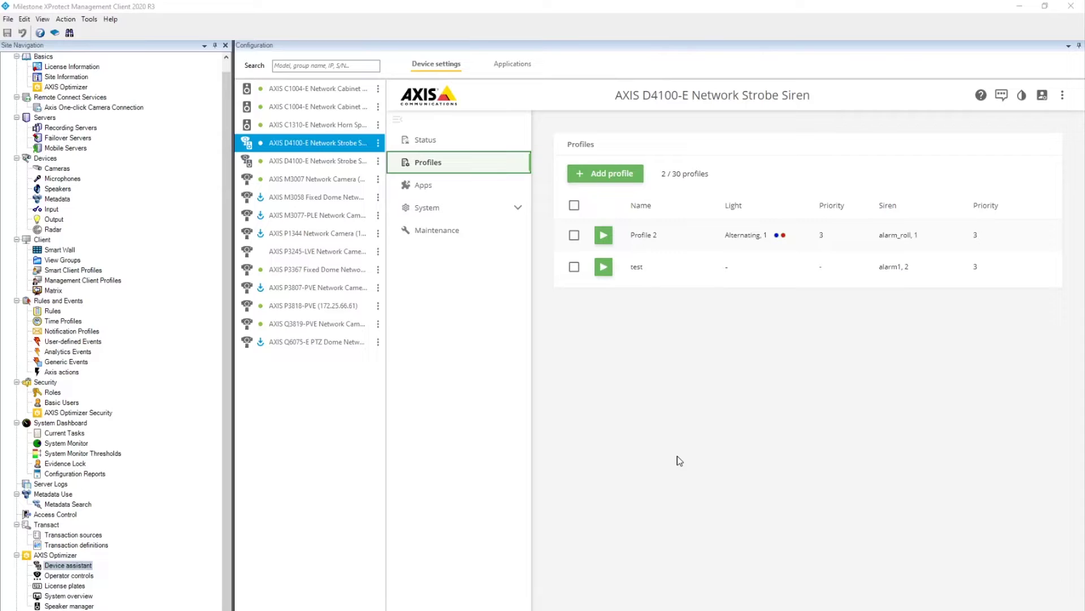
- Add a strobe siren preset targeting the 172.25.126.64 D4100-E siren, running Profile 2
{"action": "left_click", "coordinate": [62, 372]}
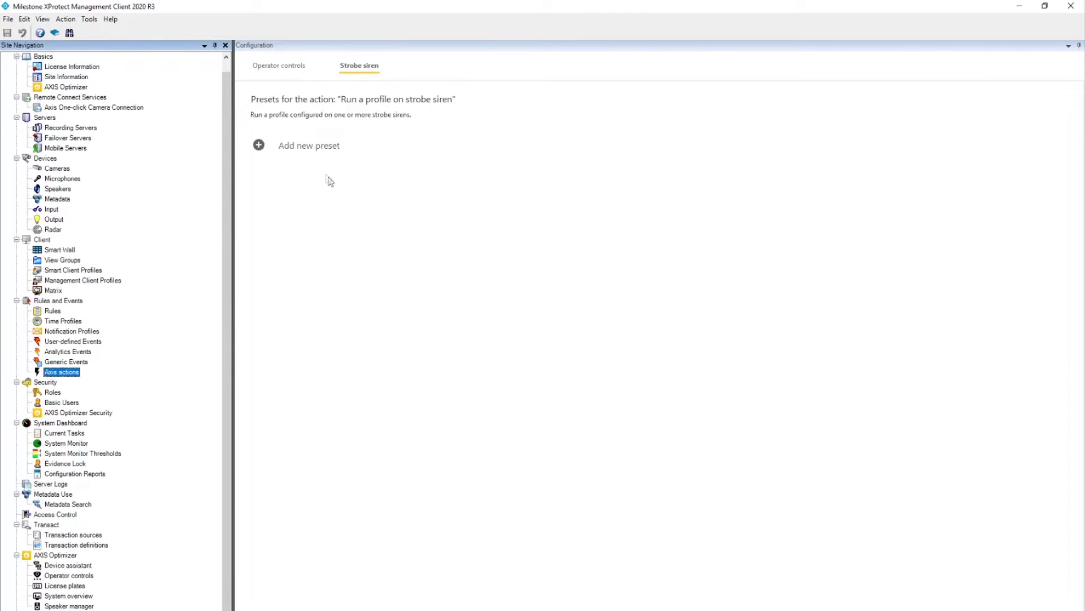
{"action": "left_click", "coordinate": [308, 148]}
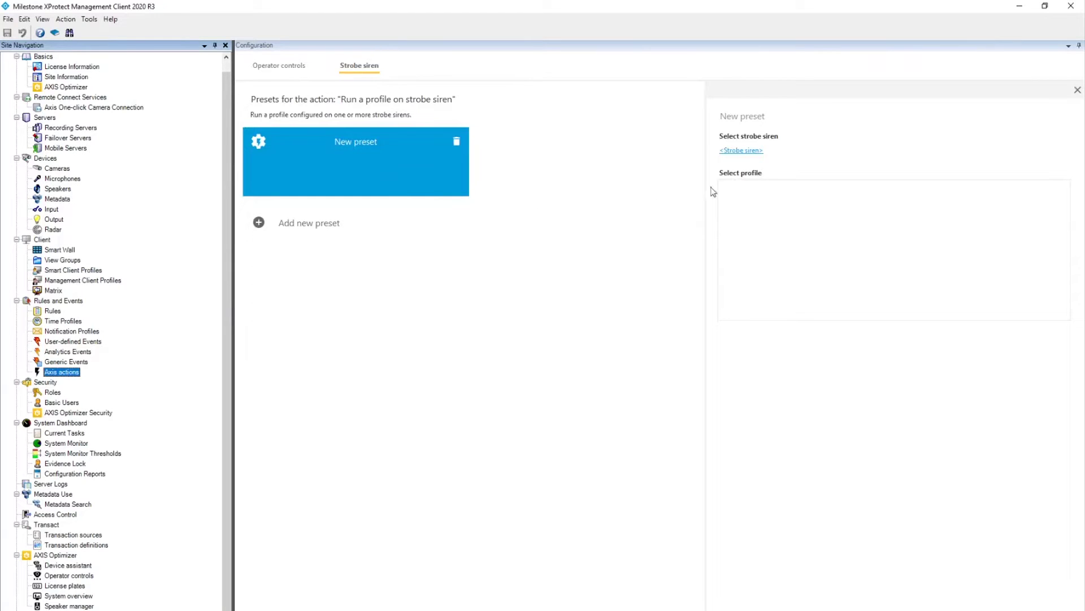
{"action": "left_click", "coordinate": [742, 150]}
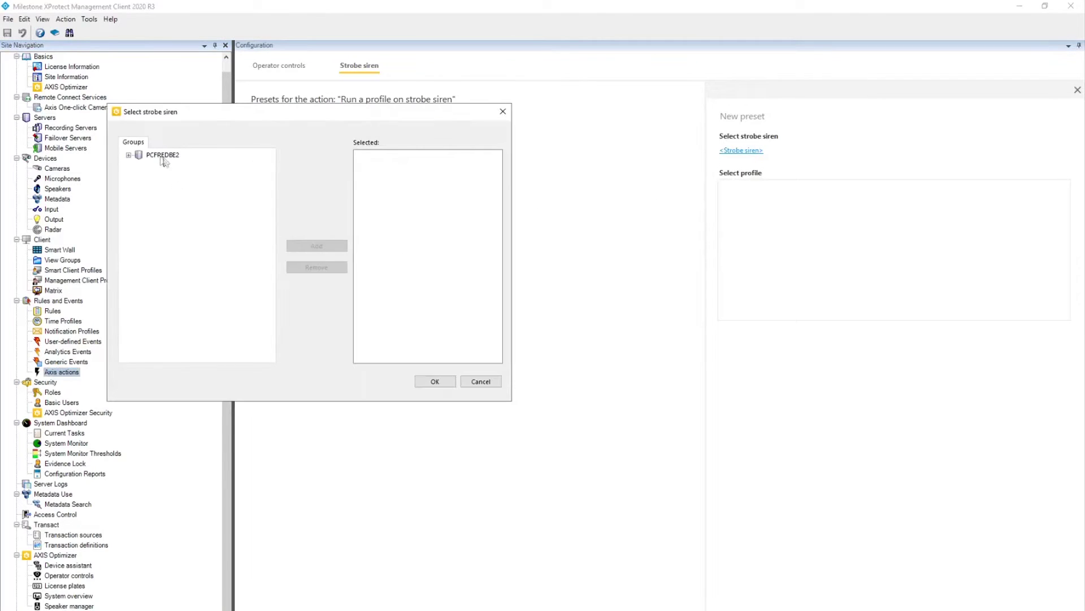
{"action": "left_click", "coordinate": [128, 155]}
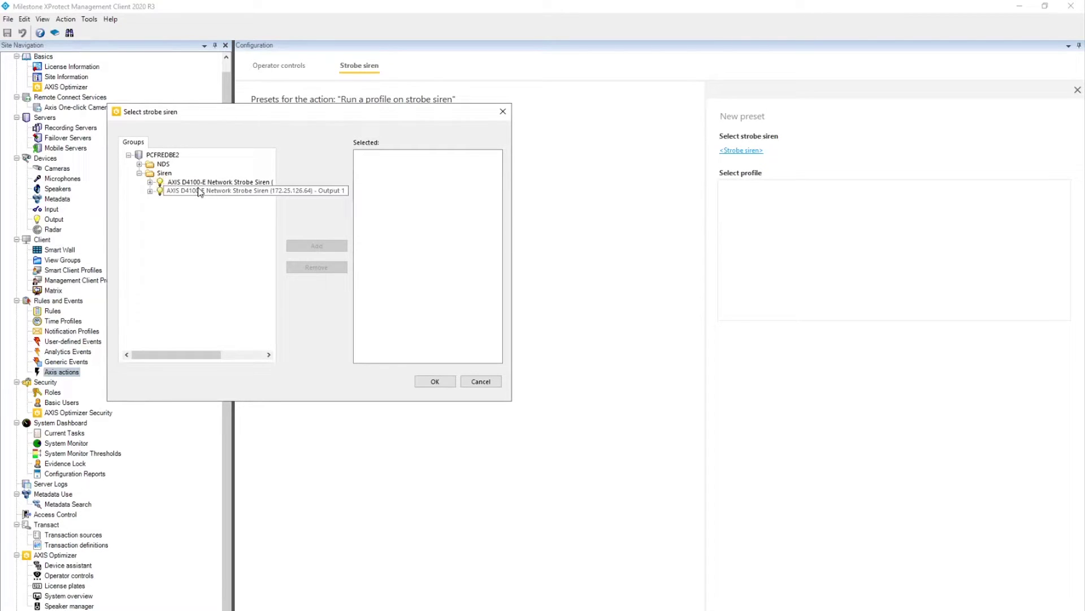
{"action": "double_click", "coordinate": [199, 193]}
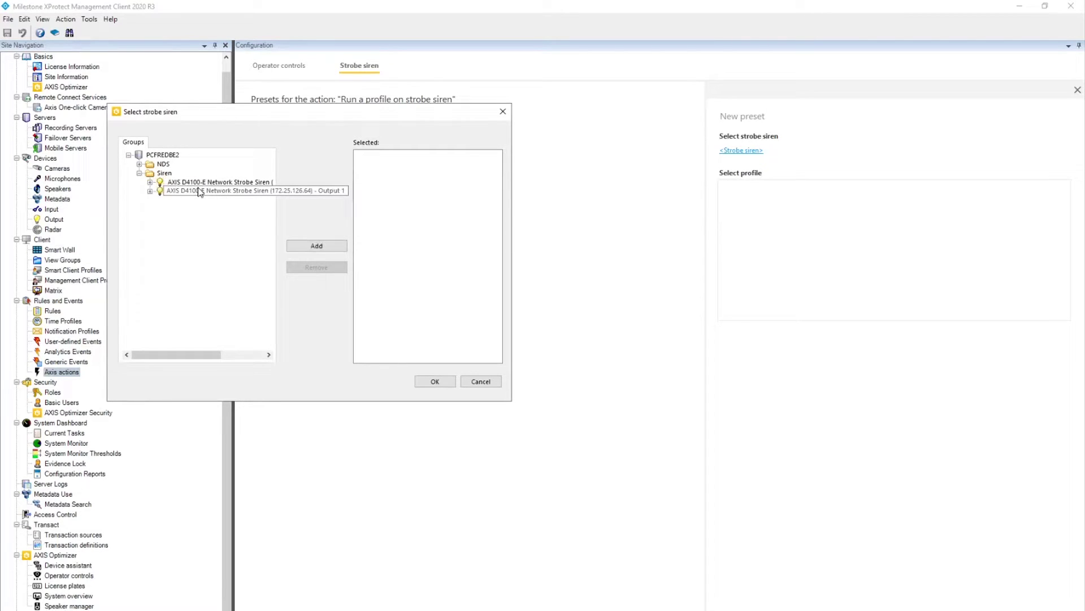
{"action": "left_click", "coordinate": [443, 381]}
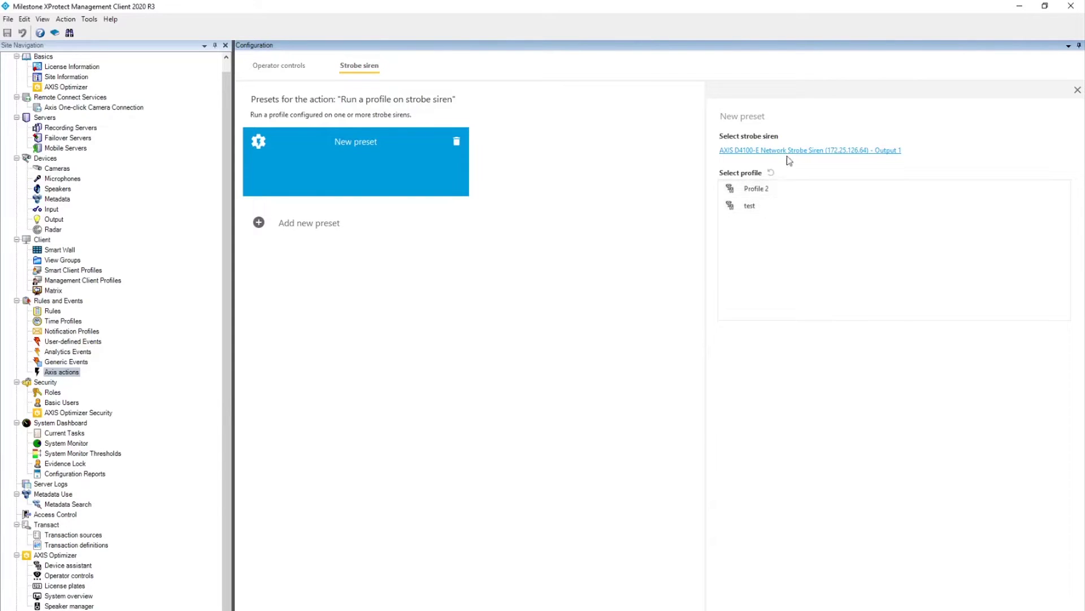
{"action": "left_click", "coordinate": [766, 191]}
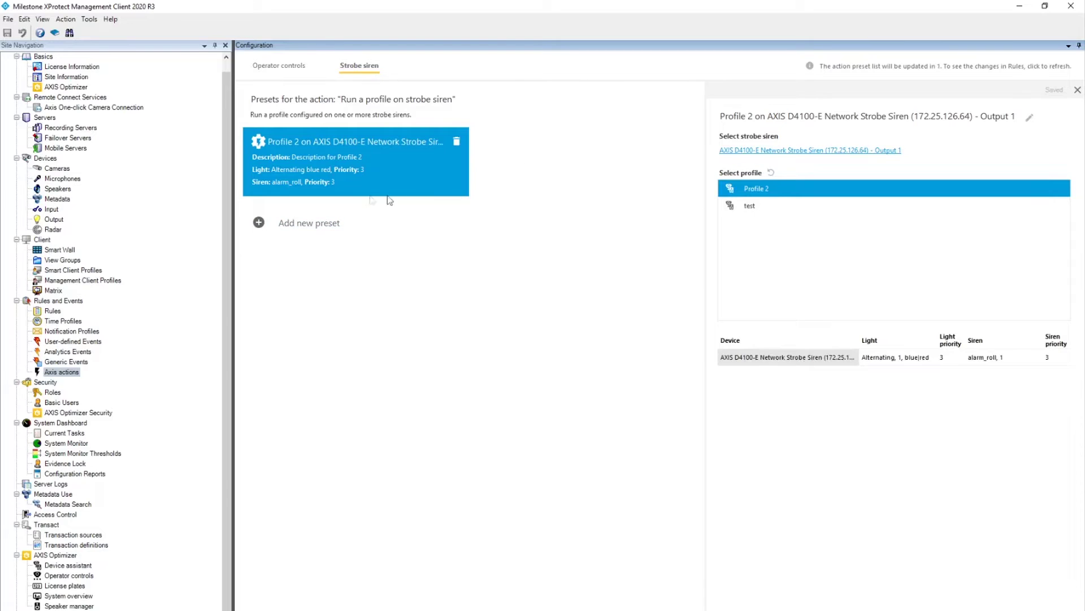
- Add another preset targeting both D4100-E sirens with Profile 2, then bring up the Rules list
{"action": "left_click", "coordinate": [289, 226]}
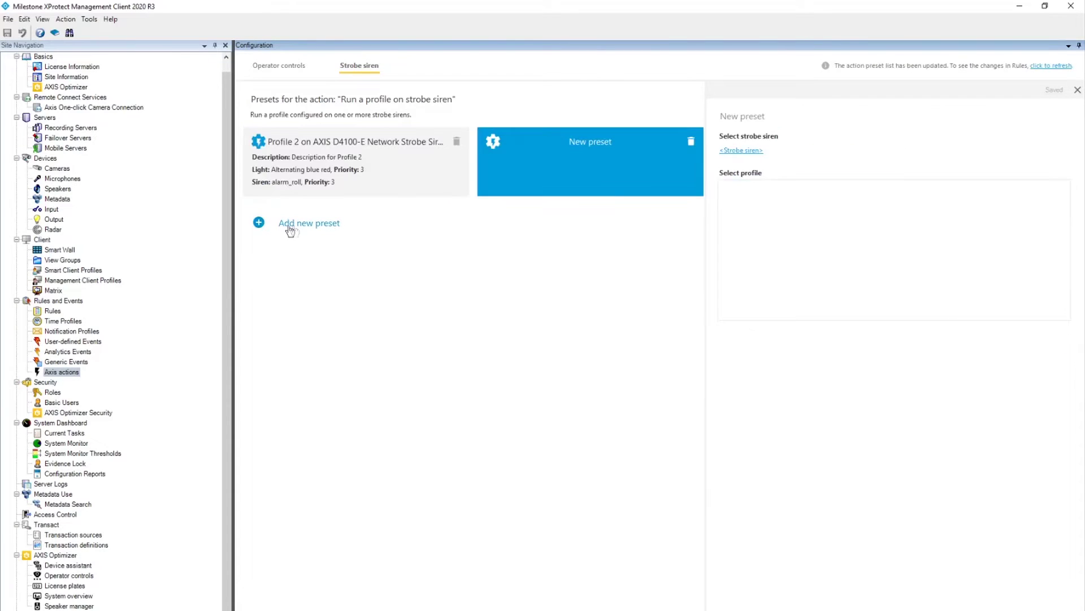
{"action": "left_click", "coordinate": [743, 151]}
{"action": "left_click", "coordinate": [144, 169]}
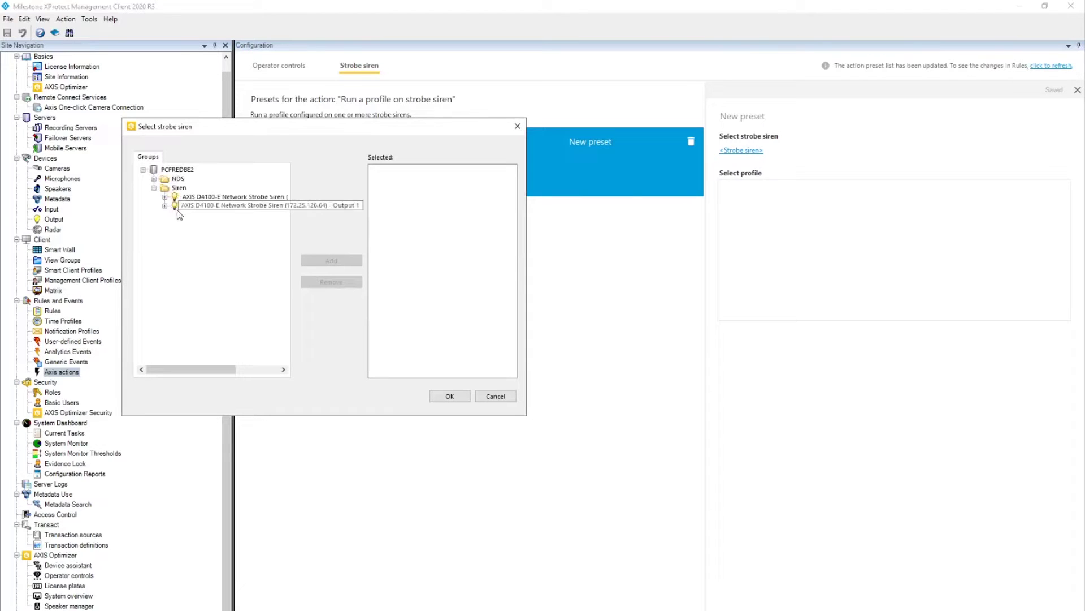
{"action": "double_click", "coordinate": [196, 197]}
{"action": "double_click", "coordinate": [203, 207]}
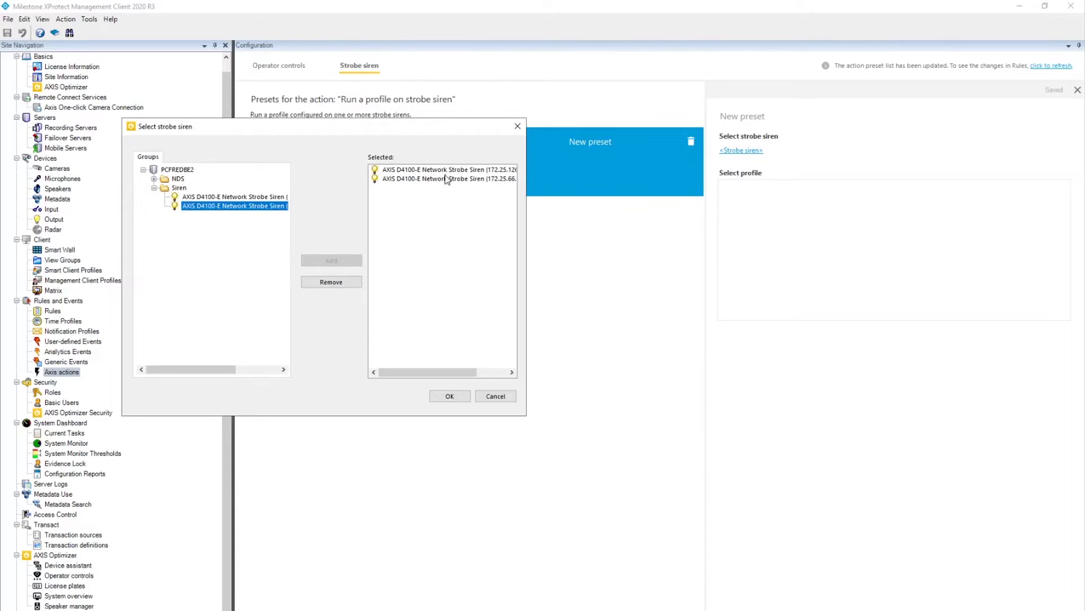
{"action": "left_click", "coordinate": [450, 396]}
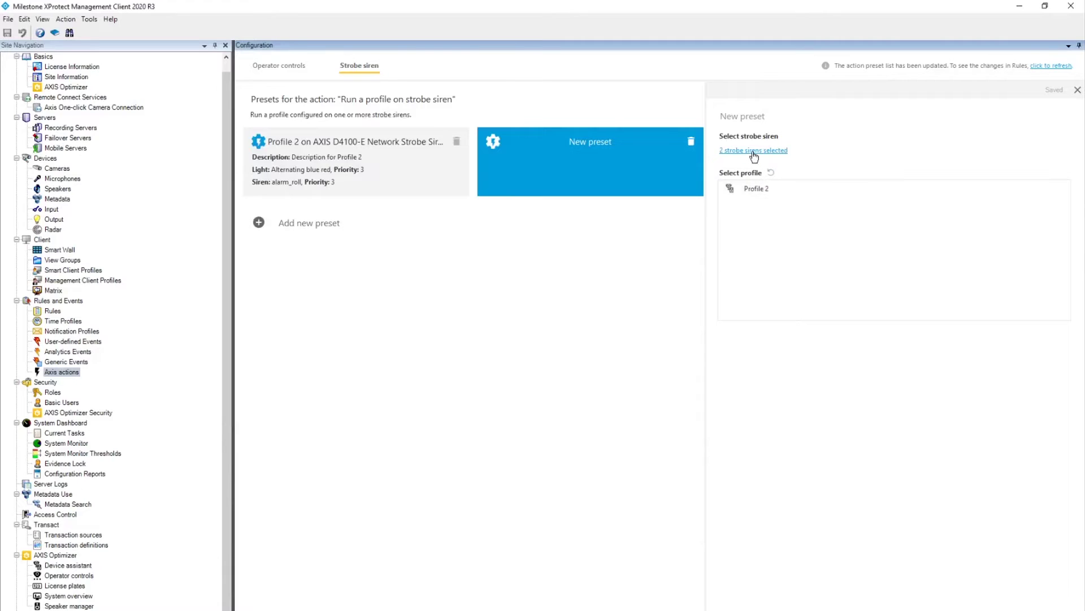
{"action": "left_click", "coordinate": [758, 190]}
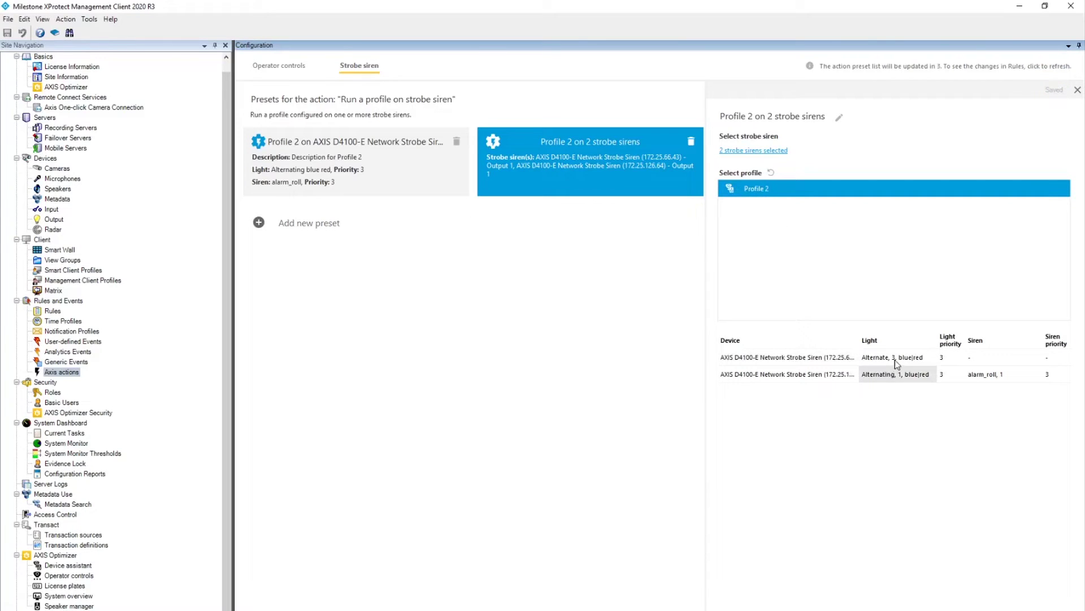
{"action": "mouse_move", "coordinate": [895, 362]}
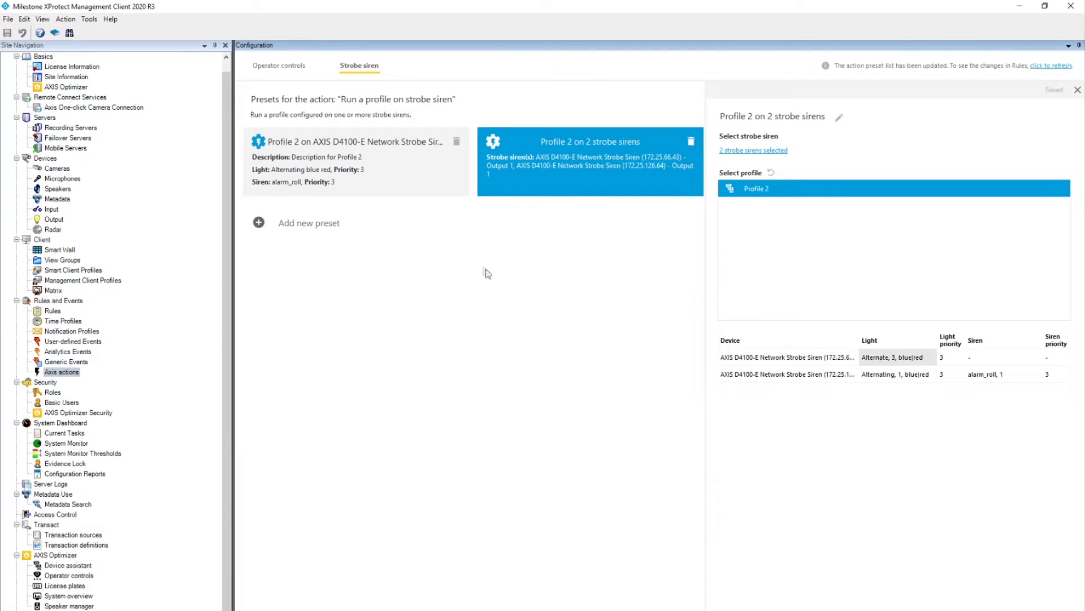
{"action": "left_click", "coordinate": [51, 311]}
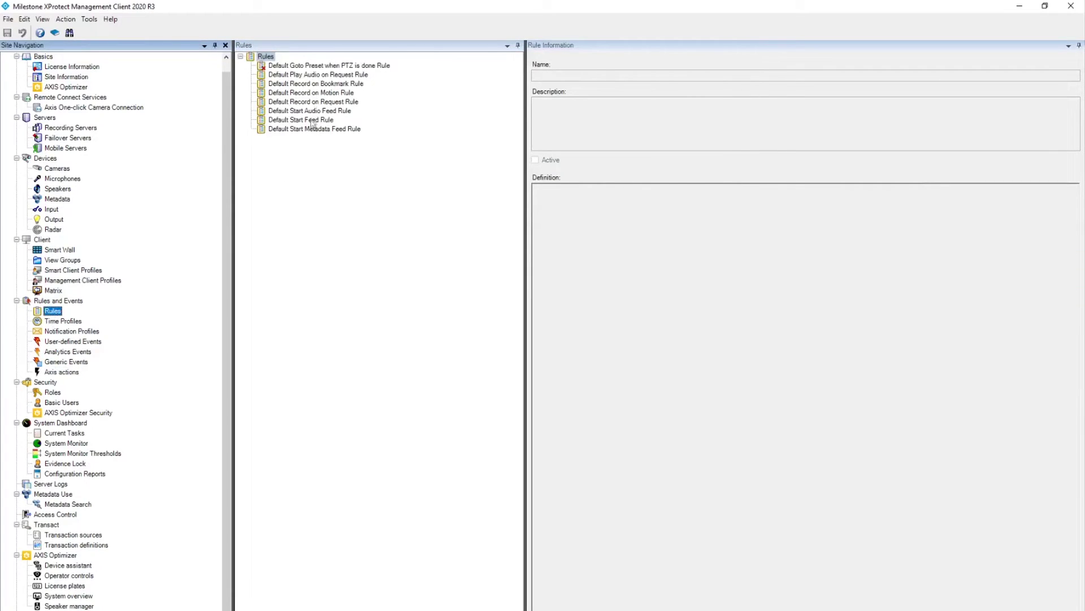
- Start a new rule triggered by the predefined device event Motion Started
{"action": "right_click", "coordinate": [272, 57]}
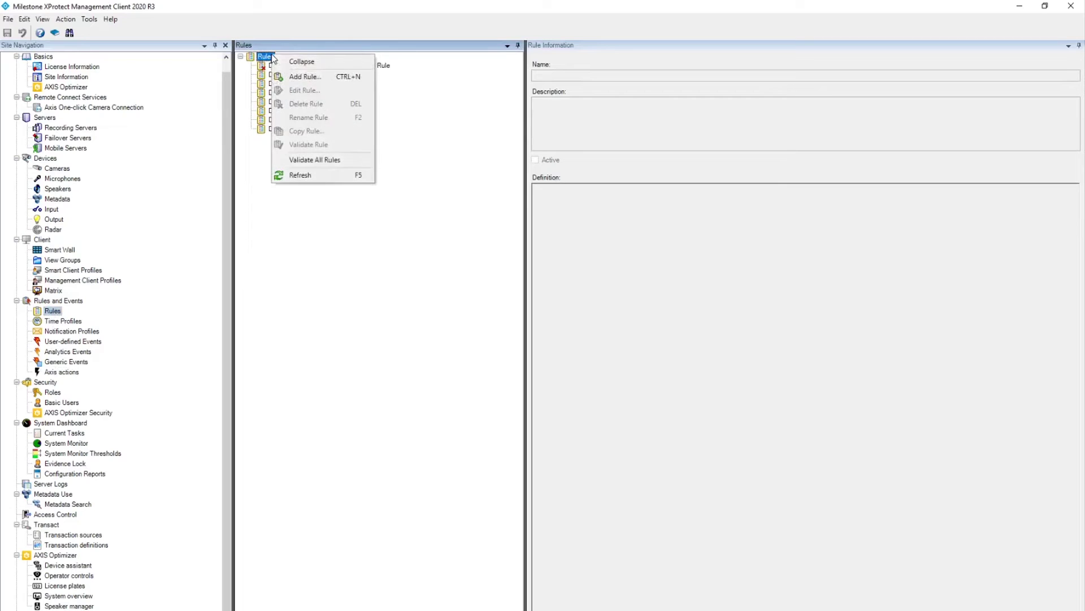
{"action": "left_click", "coordinate": [303, 76]}
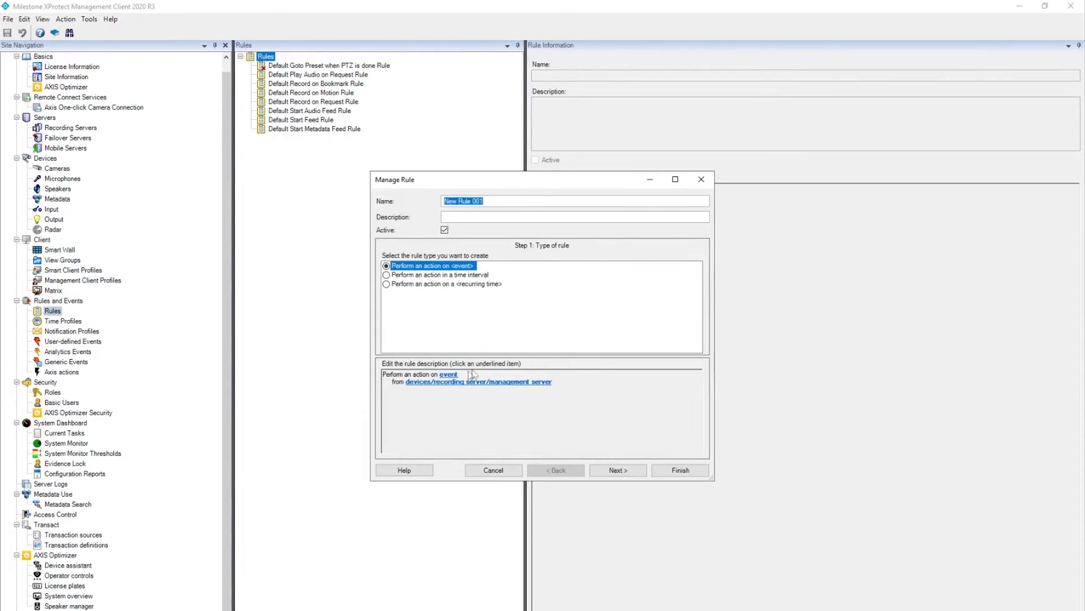
{"action": "left_click", "coordinate": [450, 376]}
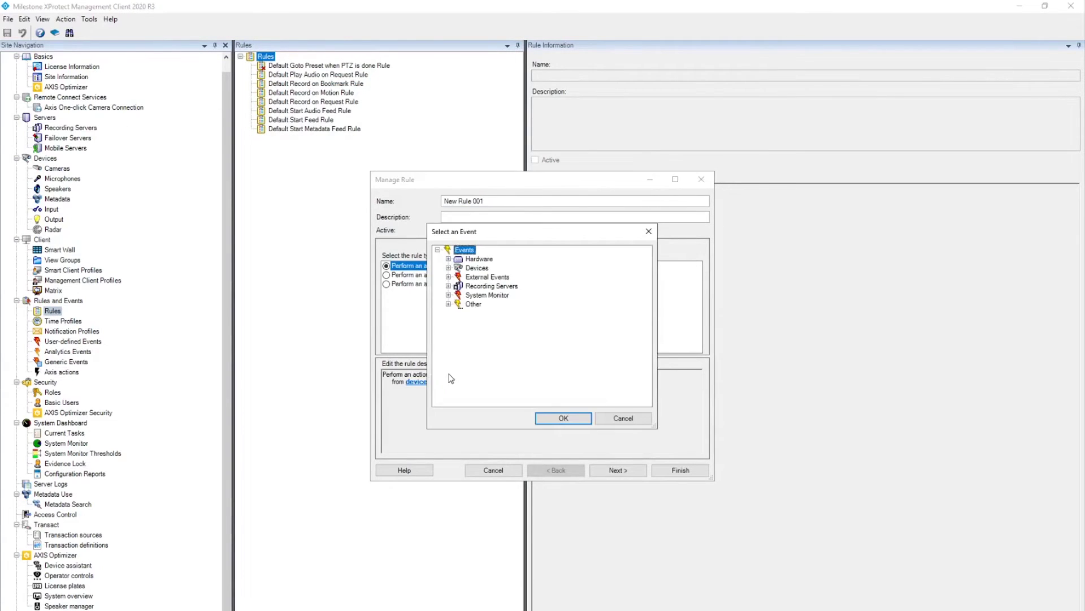
{"action": "left_click", "coordinate": [448, 286]}
{"action": "left_click", "coordinate": [449, 286]}
{"action": "left_click", "coordinate": [448, 268]}
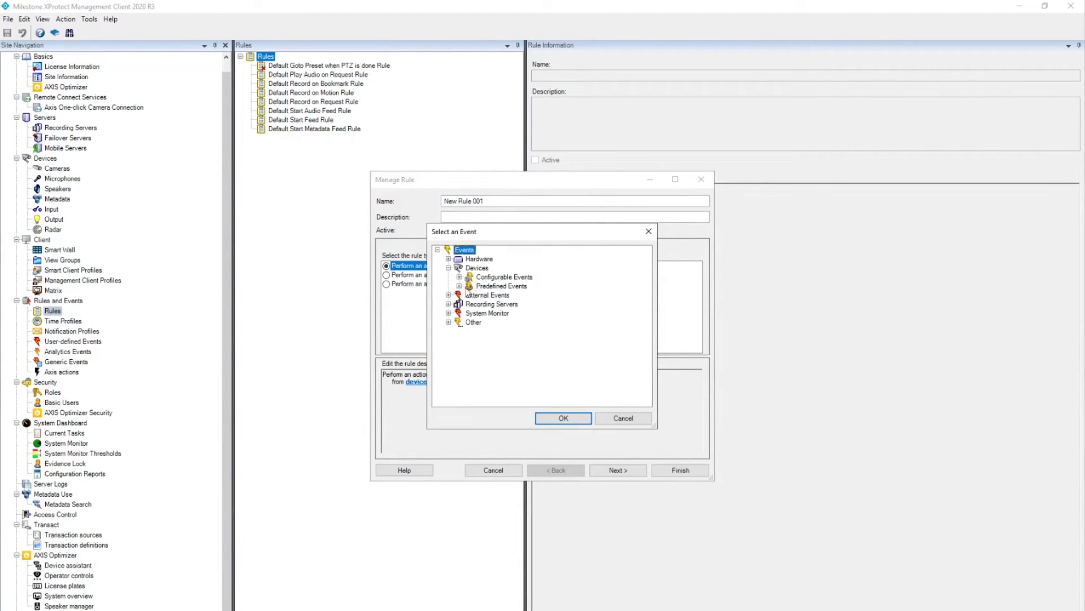
{"action": "left_click", "coordinate": [459, 286]}
{"action": "scroll", "coordinate": [523, 362], "scroll_direction": "down", "scroll_amount": 1}
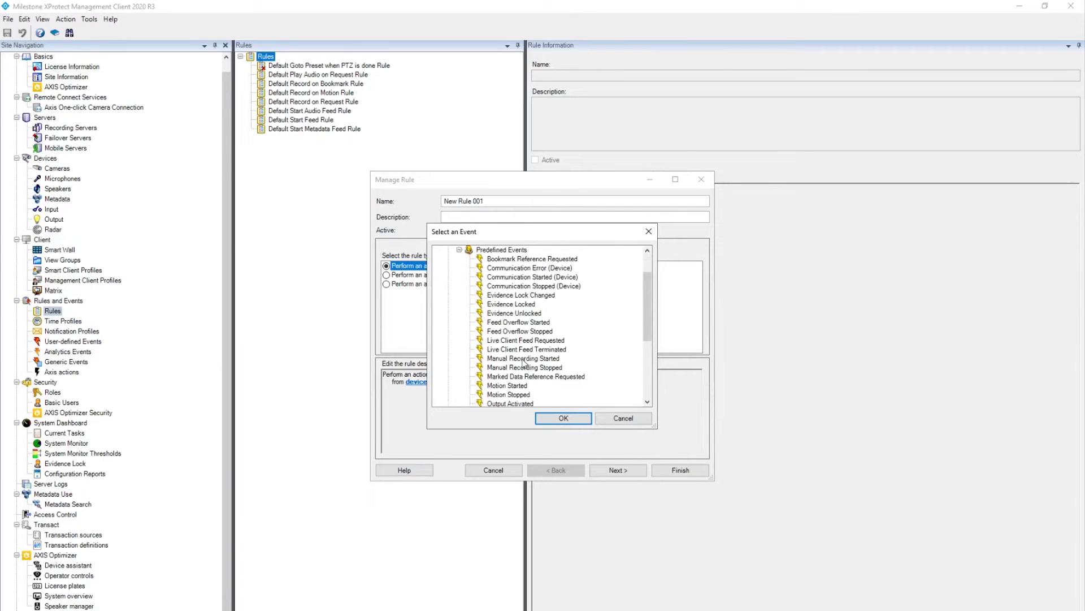
{"action": "left_click", "coordinate": [521, 387]}
{"action": "left_click", "coordinate": [565, 418]}
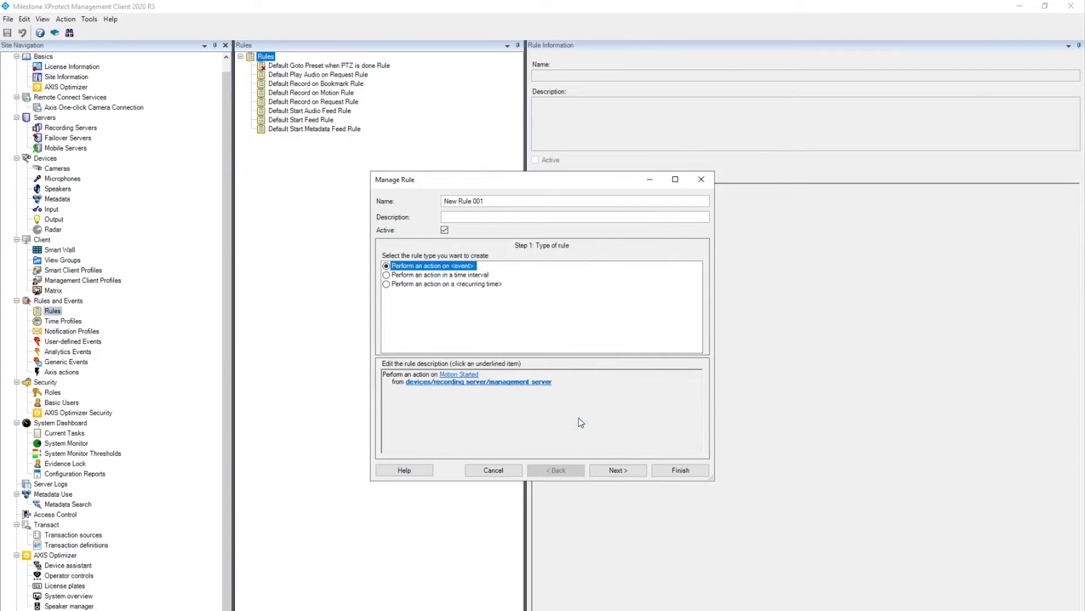
- Set the AXIS M3058 camera under Fisheye as the event source and continue to Conditions
{"action": "left_click", "coordinate": [476, 384]}
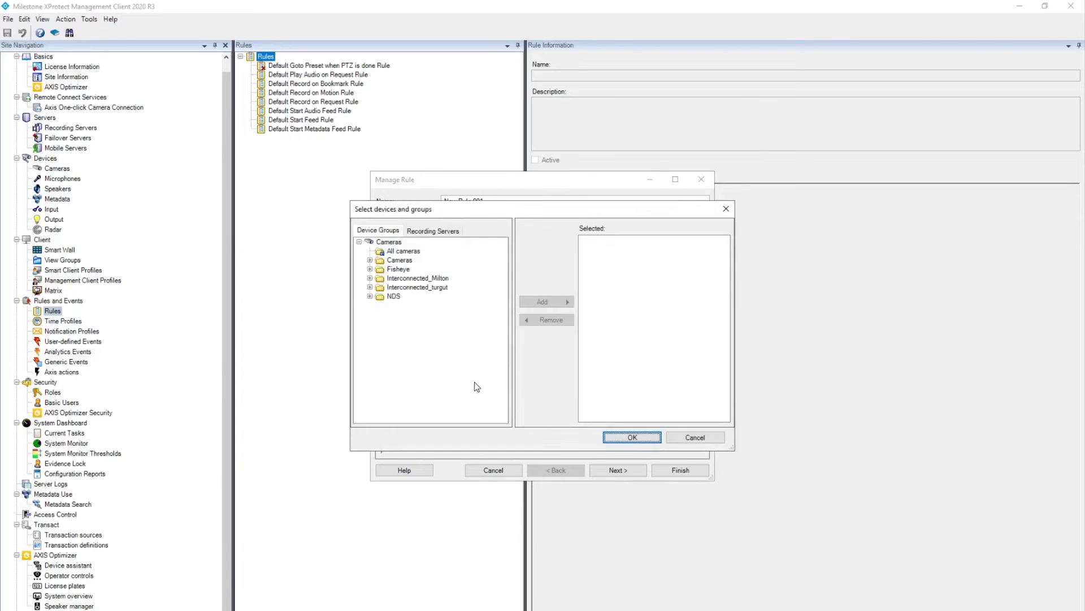
{"action": "left_click", "coordinate": [369, 269]}
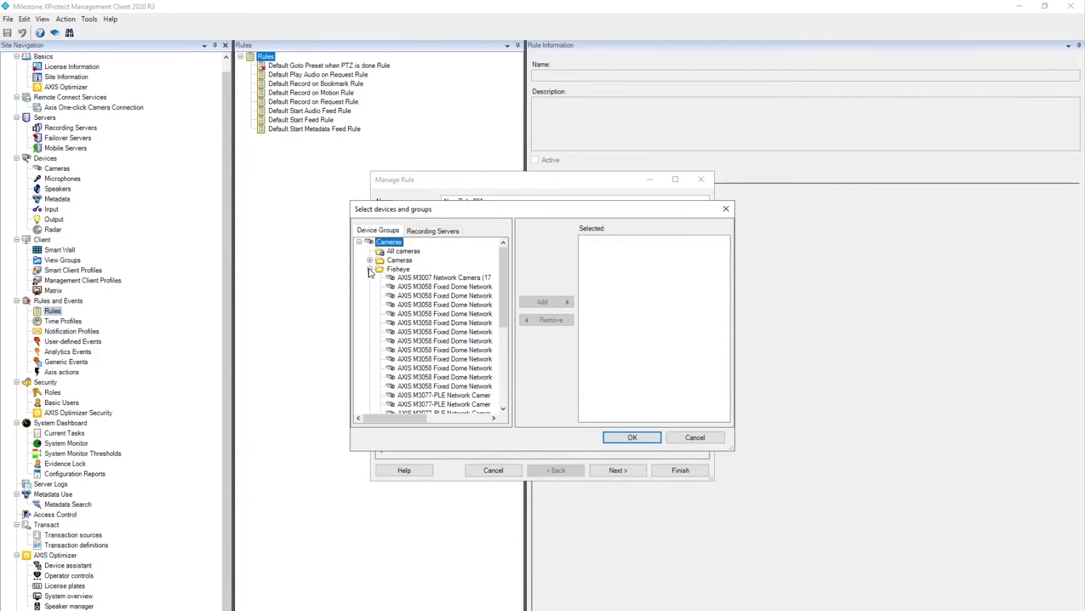
{"action": "double_click", "coordinate": [437, 288]}
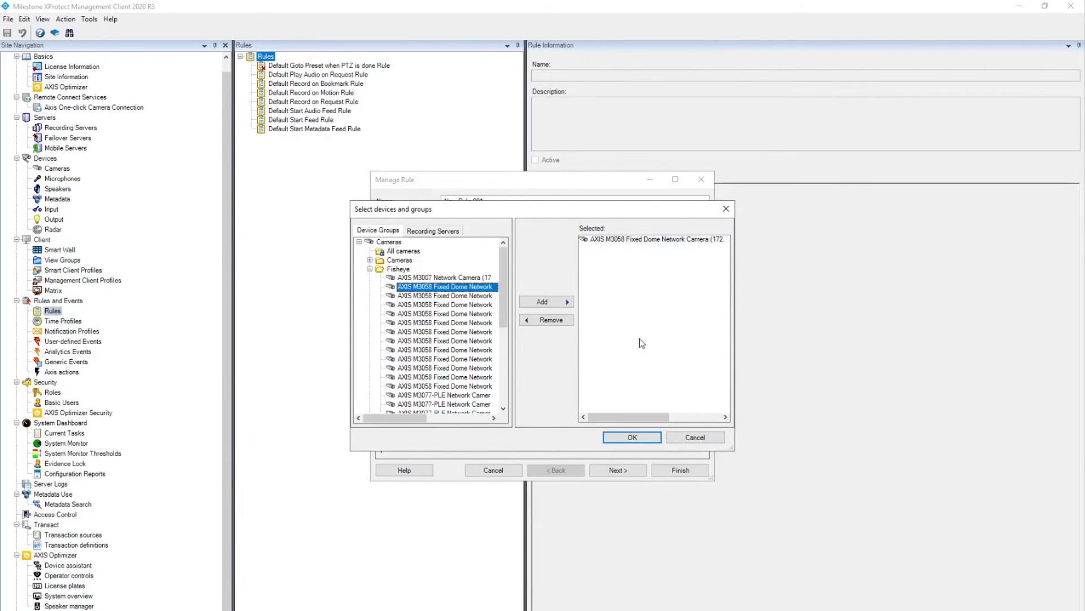
{"action": "left_click", "coordinate": [633, 437]}
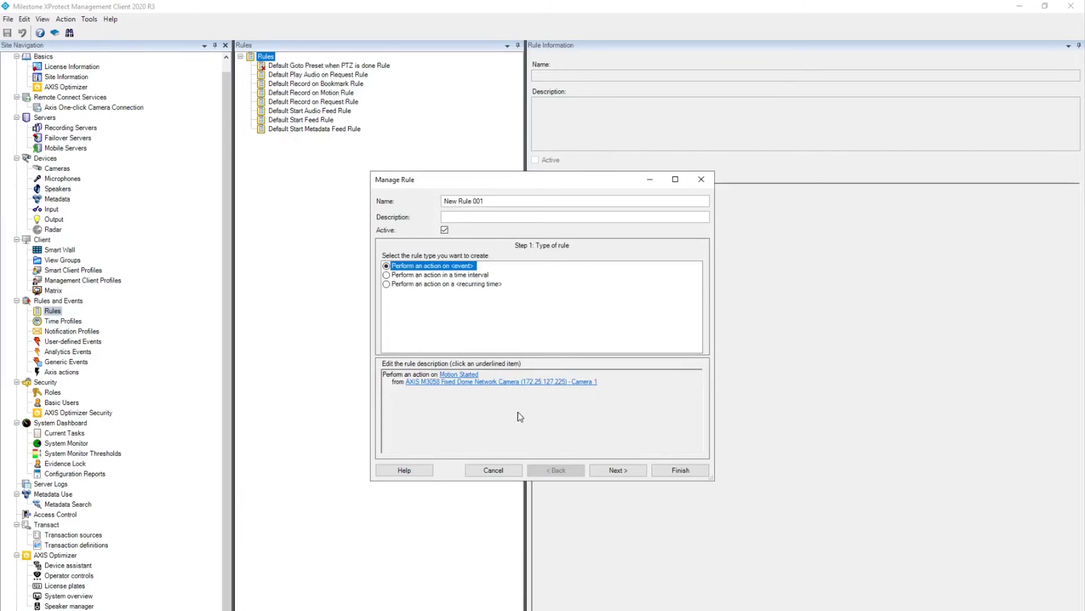
{"action": "left_click", "coordinate": [607, 472]}
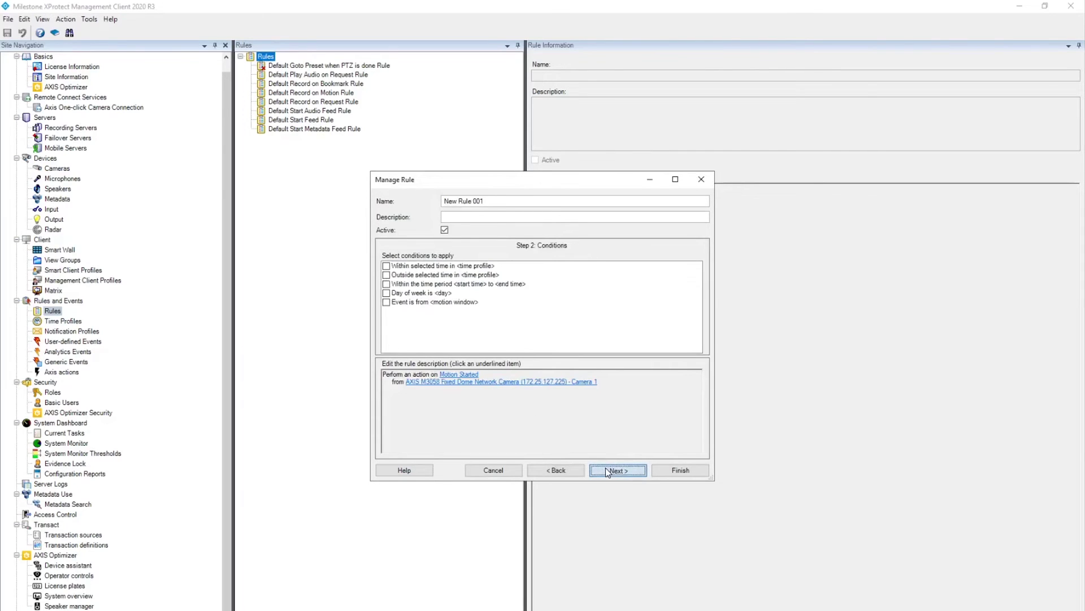
- Make the rule's action 'Axis: Run a profile on strobe siren' using Profile 2 on the D4100-E
{"action": "left_click", "coordinate": [608, 472]}
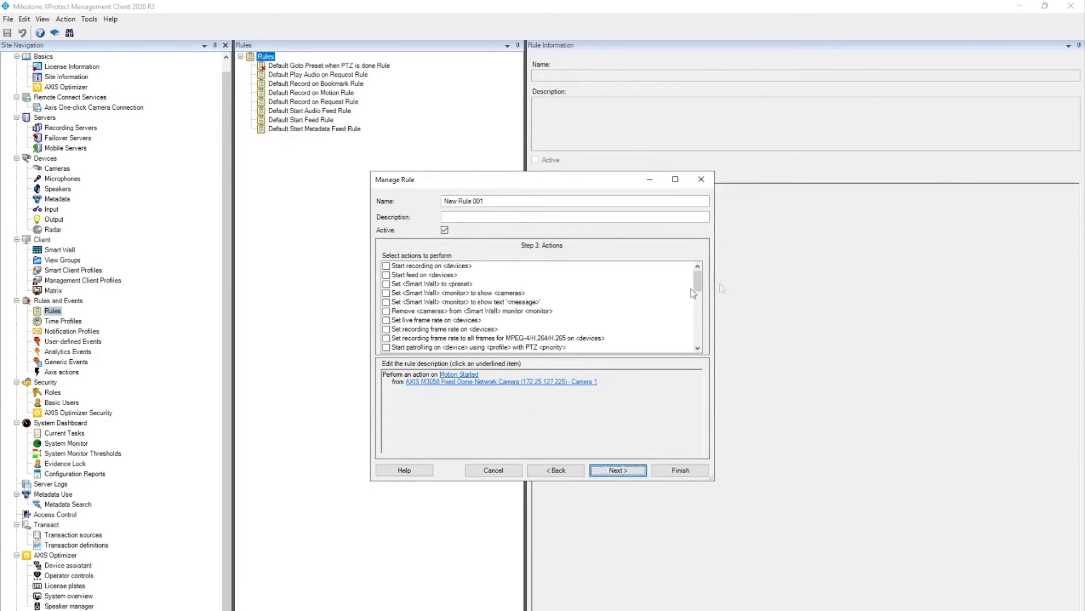
{"action": "left_click_drag", "start_coordinate": [702, 282], "coordinate": [691, 337]}
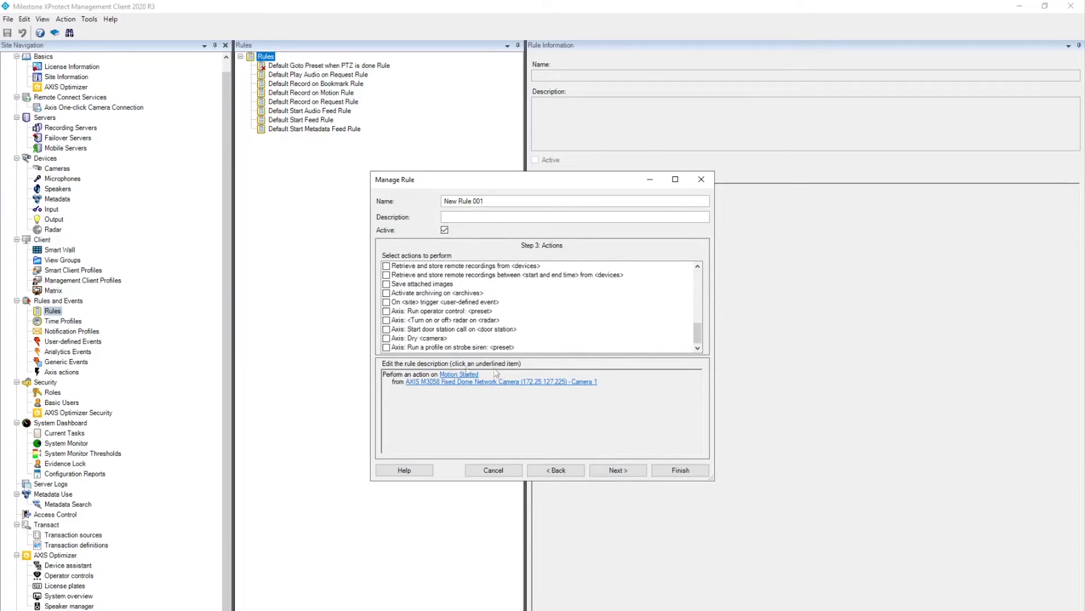
{"action": "left_click", "coordinate": [386, 347]}
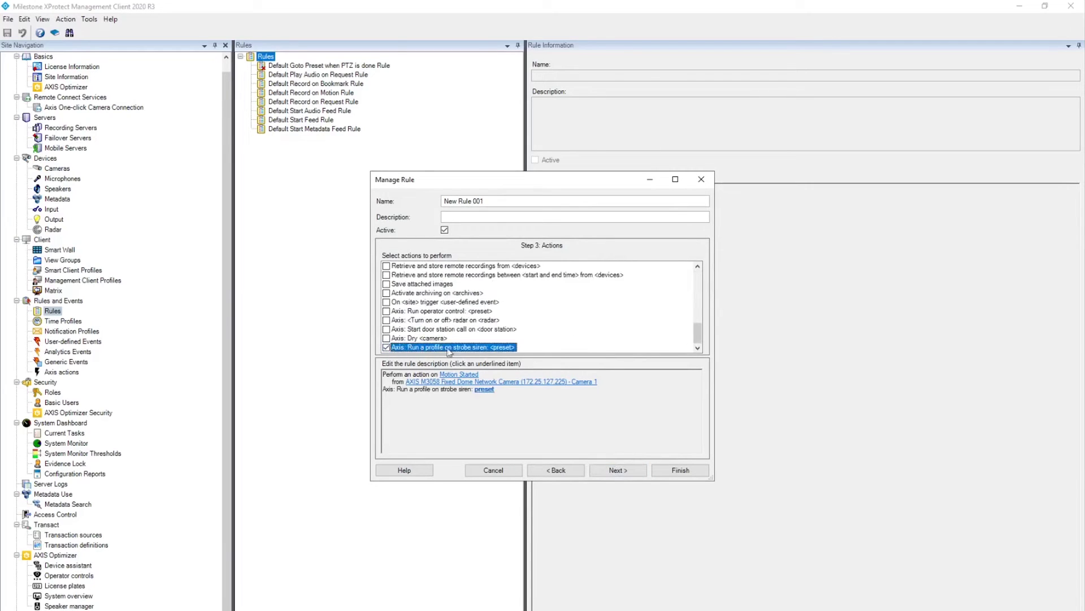
{"action": "left_click", "coordinate": [486, 390]}
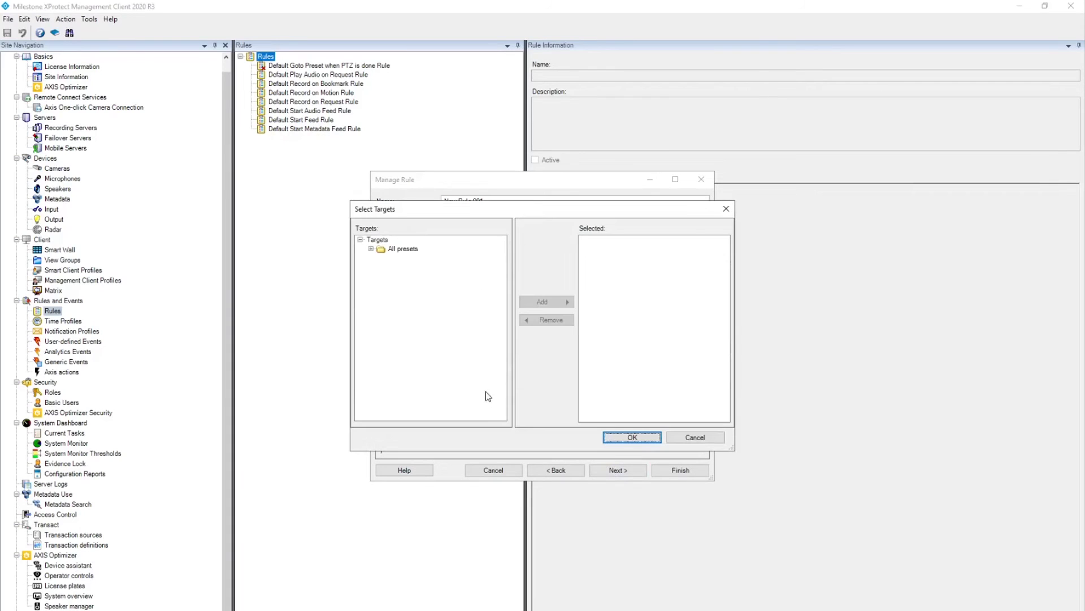
{"action": "left_click", "coordinate": [372, 249]}
{"action": "left_click", "coordinate": [416, 266]}
{"action": "double_click", "coordinate": [416, 266]}
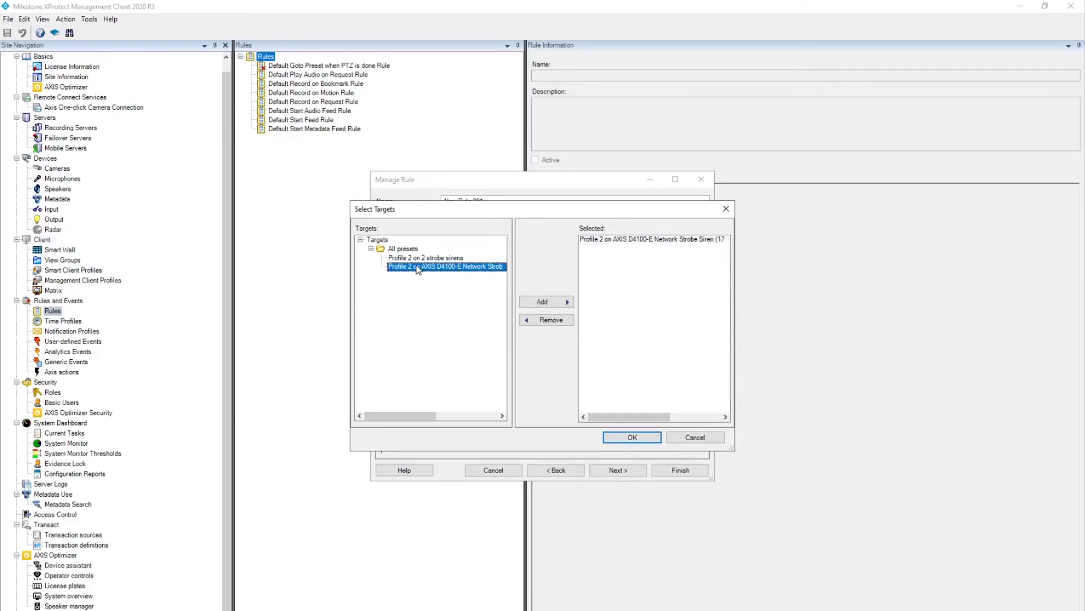
{"action": "left_click", "coordinate": [629, 436]}
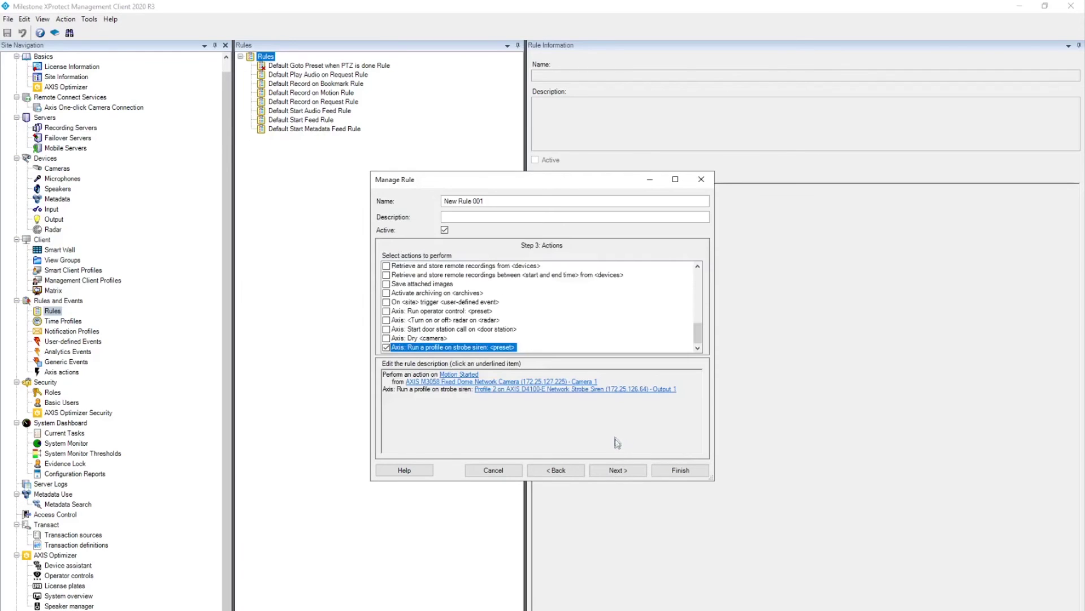
- Skip the stop criteria and finish, saving the rule as New Rule 001
{"action": "left_click", "coordinate": [618, 470]}
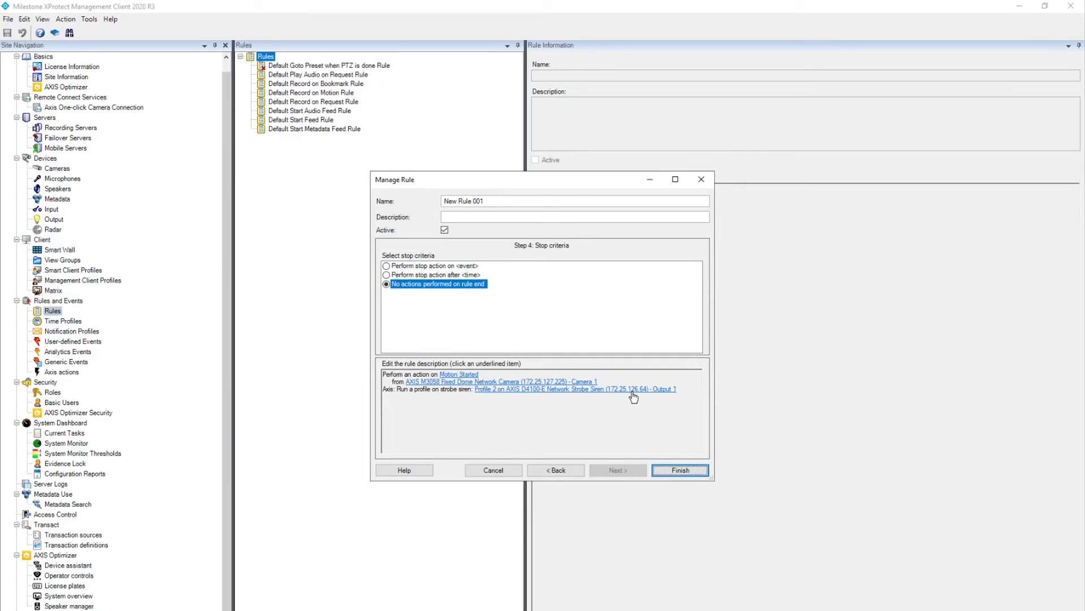
{"action": "left_click", "coordinate": [674, 472]}
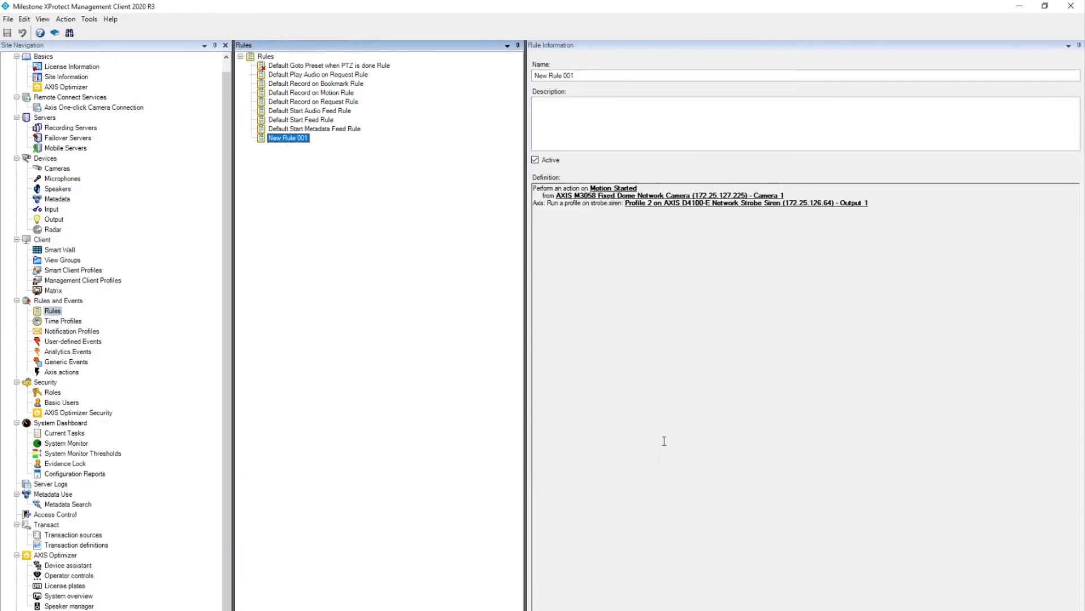
{"action": "key", "text": "super"}
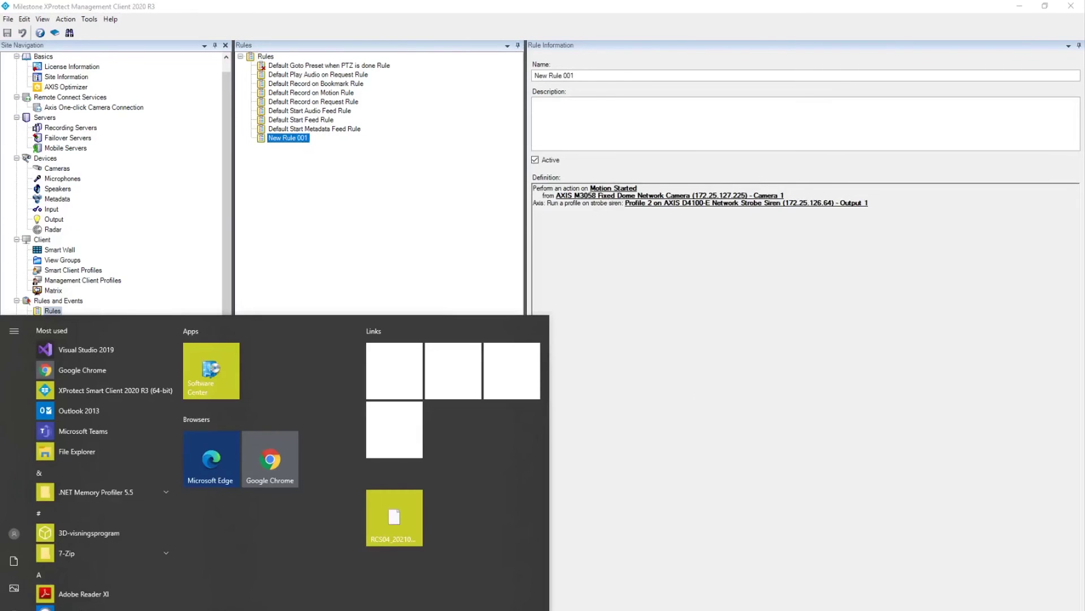